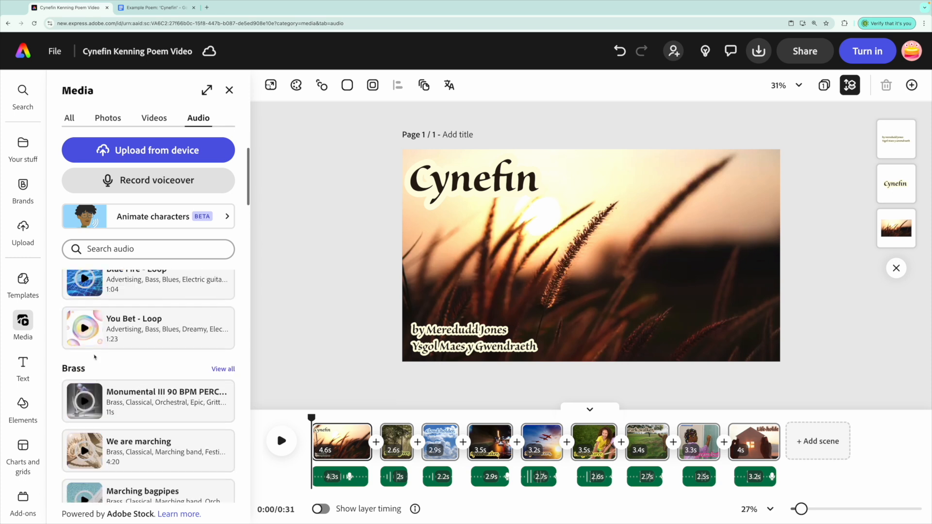
Step: Browse the Acoustic audio tracks, preview a few loops, and add Tracks Of Light - Loop B as background music
scroll(94, 357, up, 1)
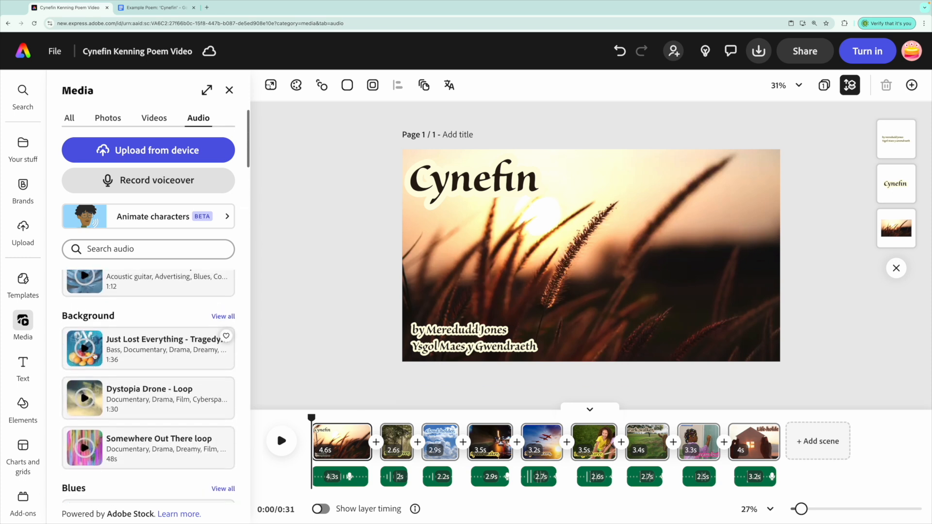
scroll(120, 320, up, 5)
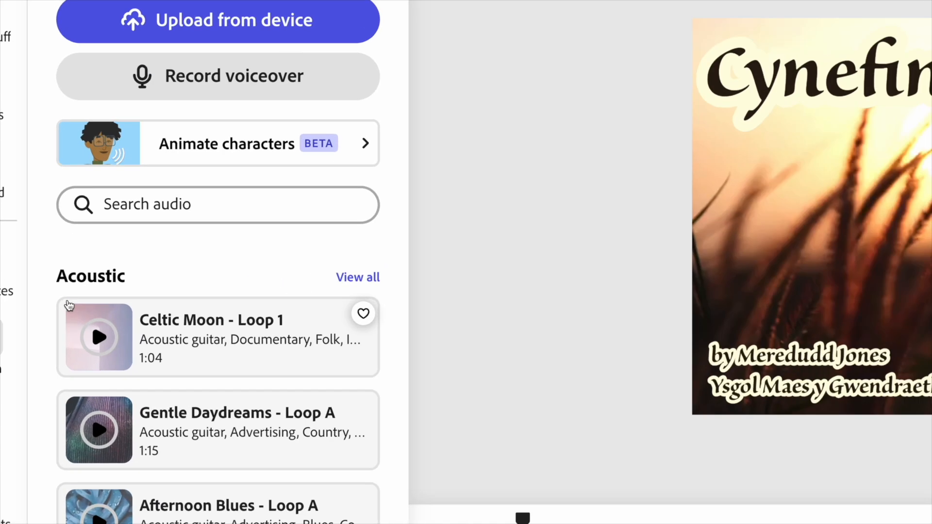
click(222, 288)
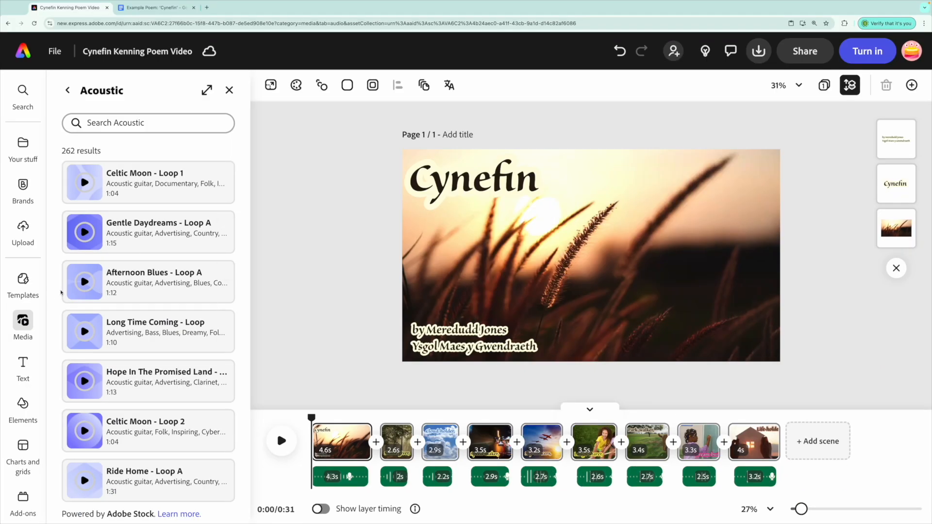
scroll(61, 293, down, 3)
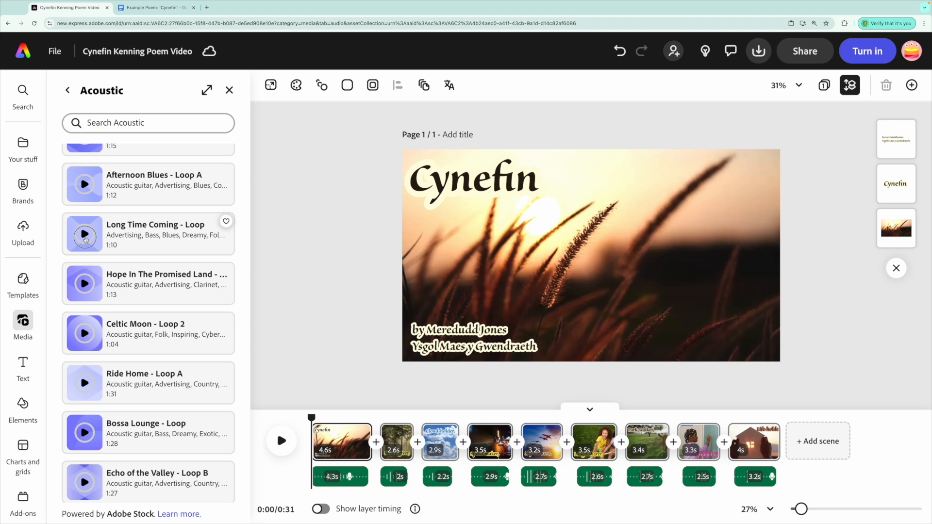
click(85, 235)
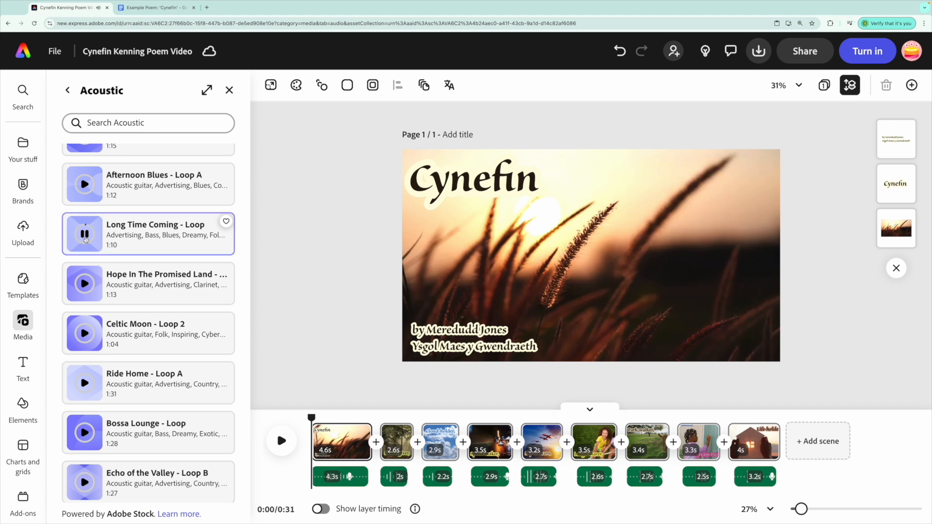
click(85, 282)
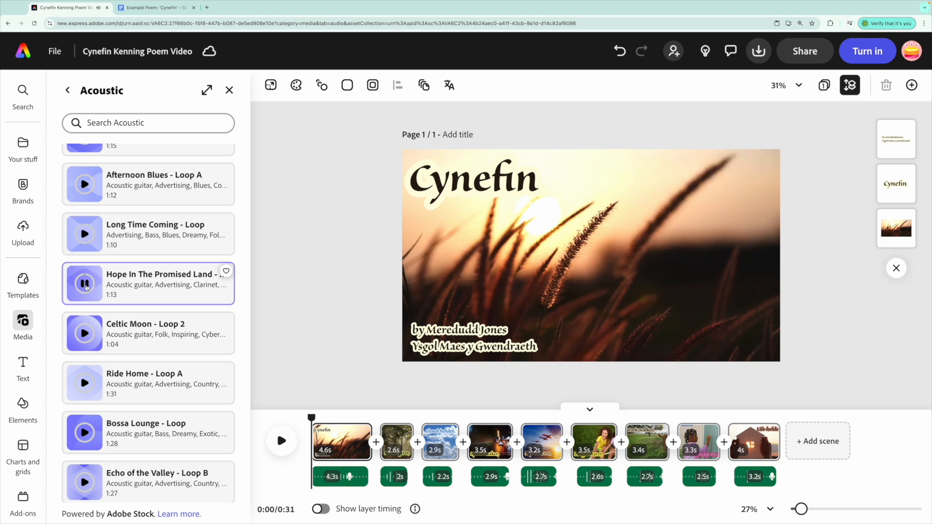
scroll(87, 286, down, 15)
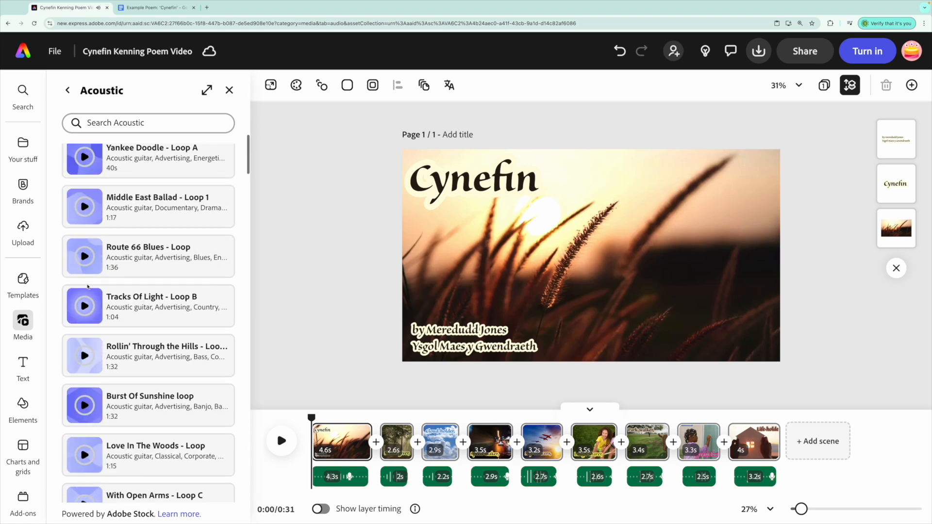
click(85, 306)
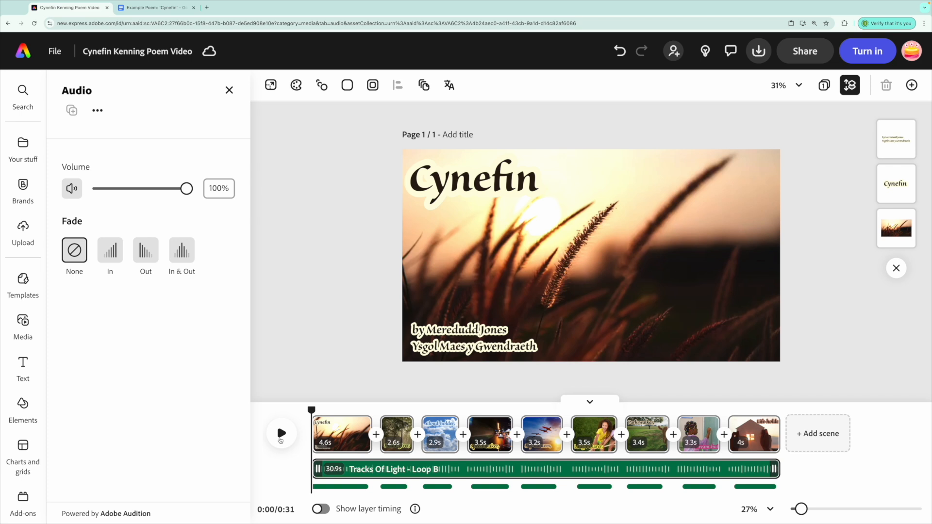
Step: Play the video with the music and set the music volume to 15%
click(280, 440)
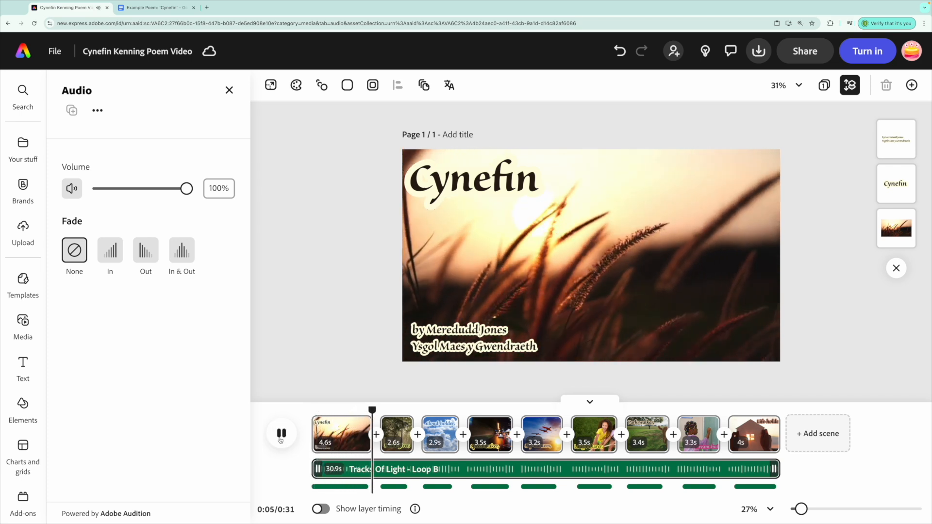
click(280, 439)
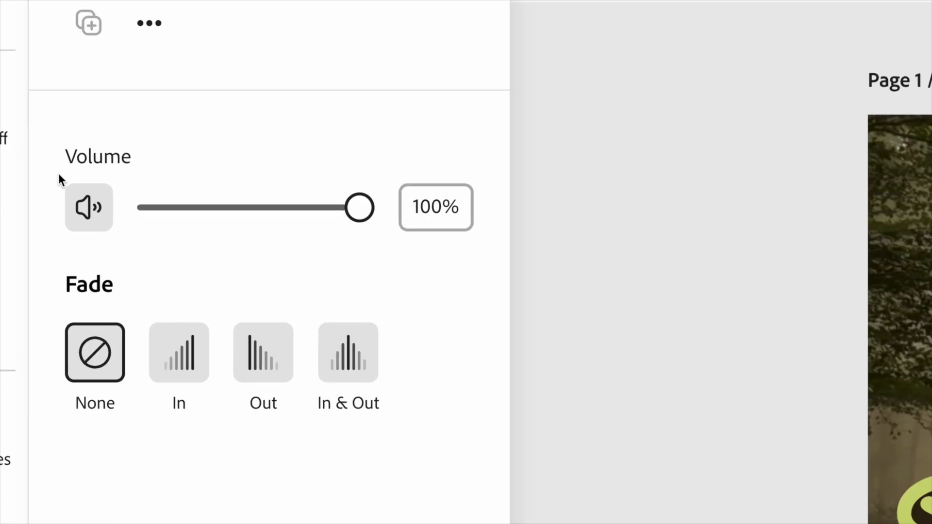
drag(348, 217, 175, 217)
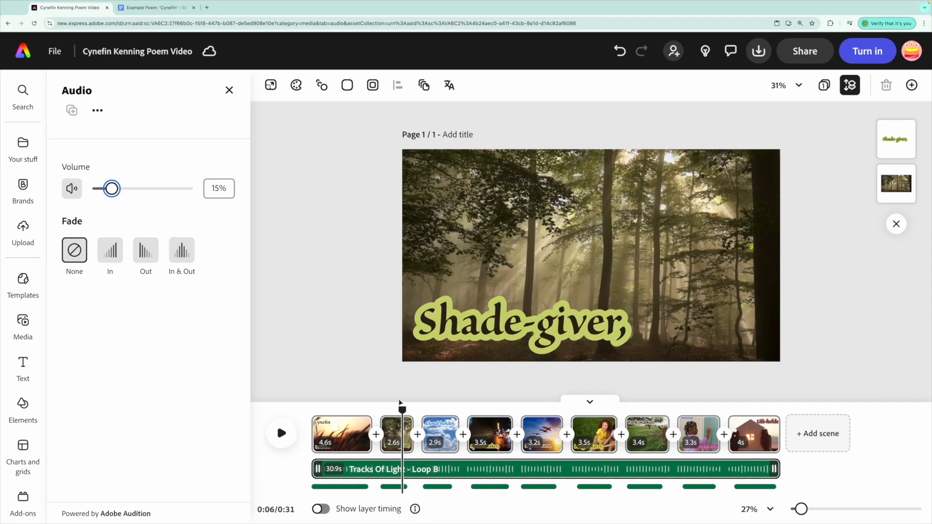
Step: Apply an Out fade to the background music with a 2s fade-out duration
drag(402, 409, 312, 410)
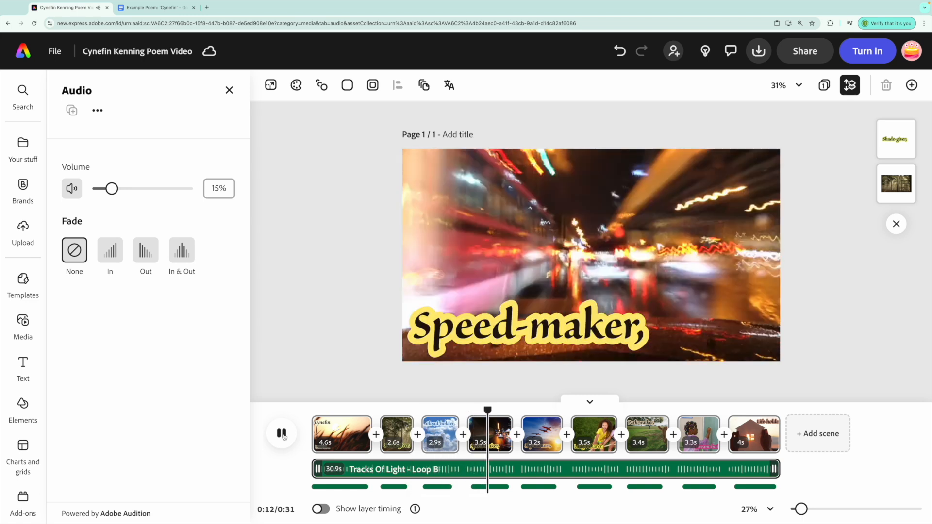
click(281, 434)
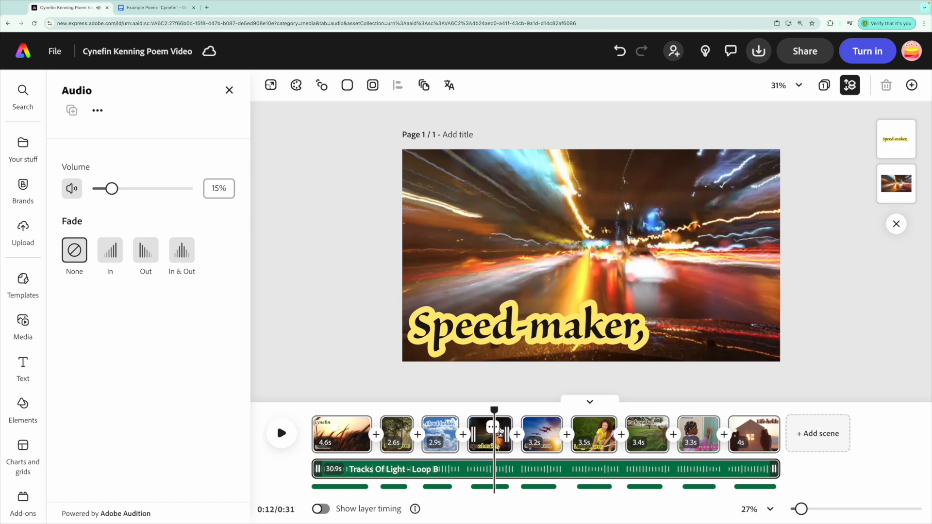
drag(500, 408, 748, 409)
click(282, 433)
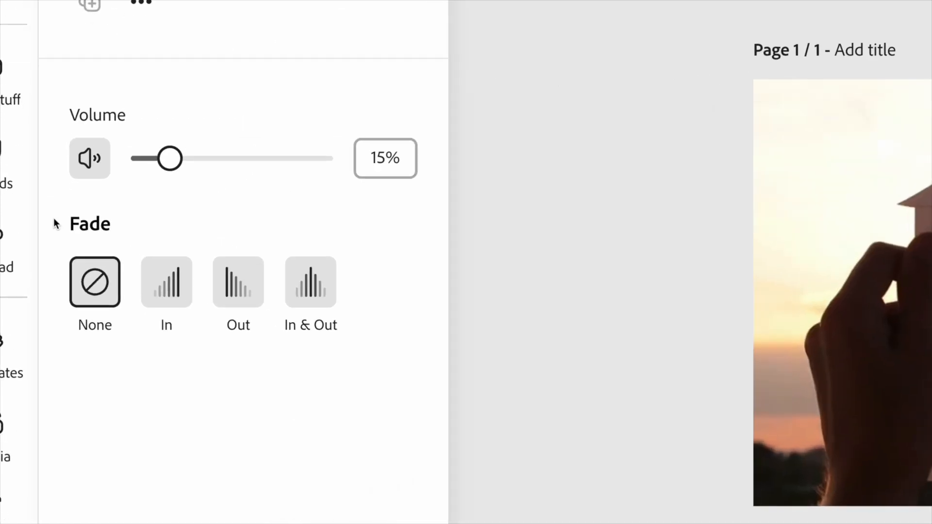
click(250, 287)
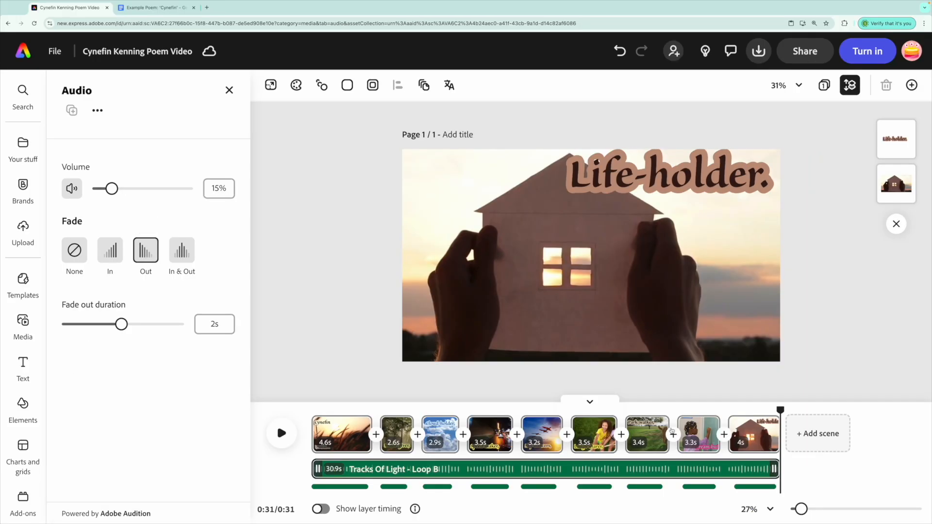
drag(779, 409, 735, 410)
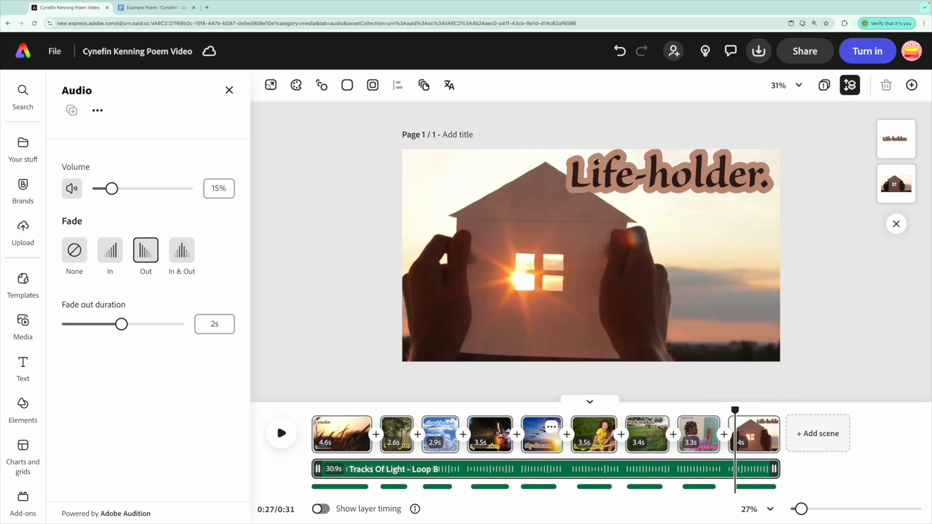
click(290, 442)
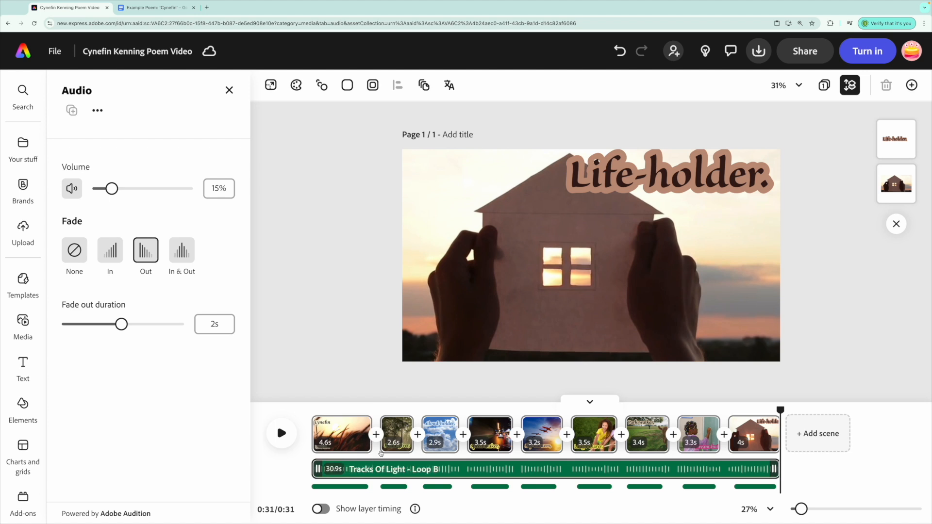
Step: Add a Dissolve transition after the first scene, apply it to all scenes, and play it back
drag(780, 409, 350, 409)
click(367, 444)
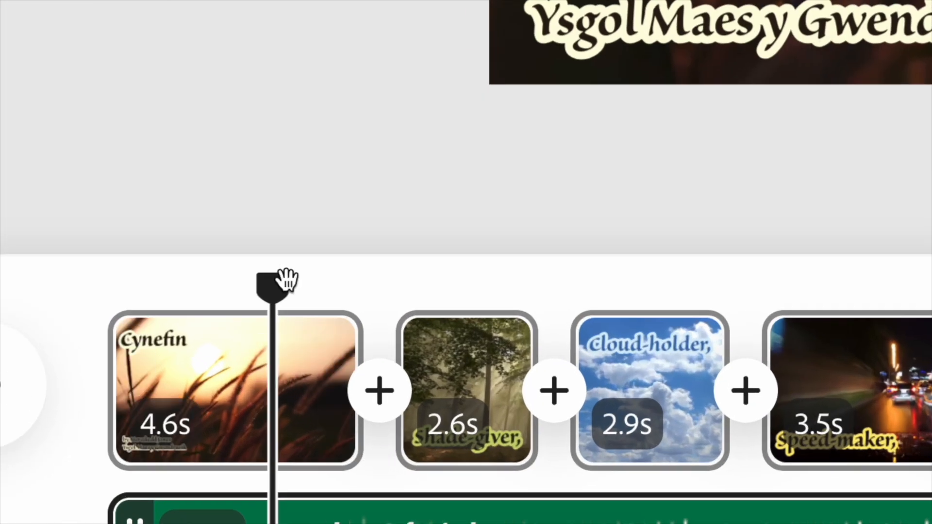
drag(272, 284, 422, 301)
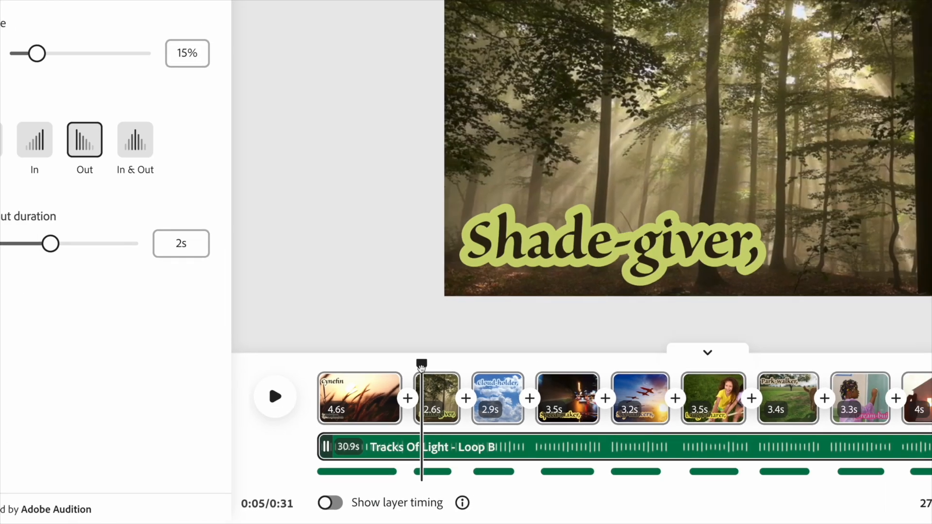
mouse_move(387, 409)
mouse_down()
mouse_move(358, 410)
mouse_move(381, 409)
mouse_up()
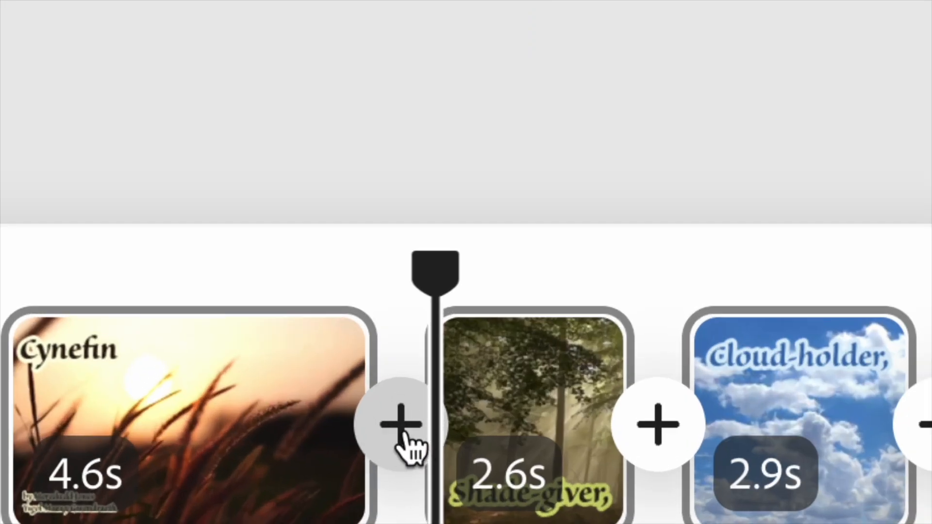
mouse_move(602, 427)
click(399, 426)
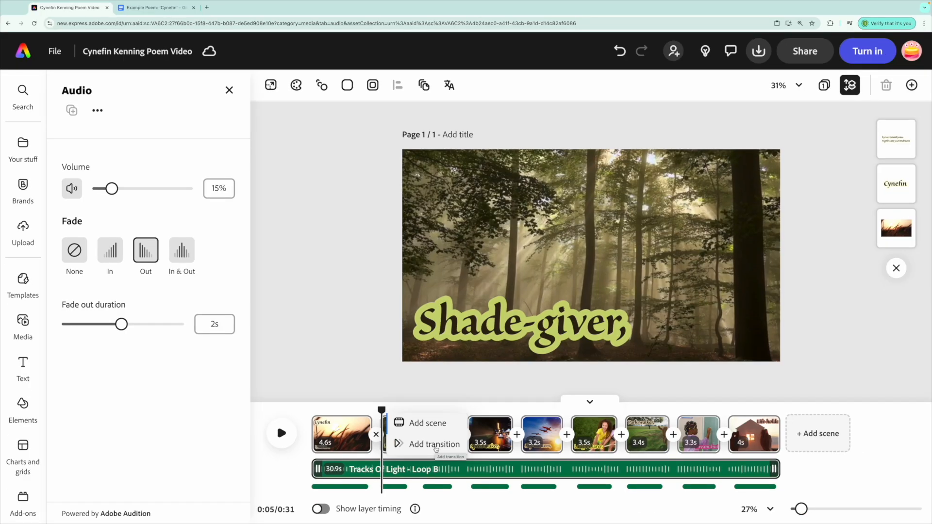
click(436, 449)
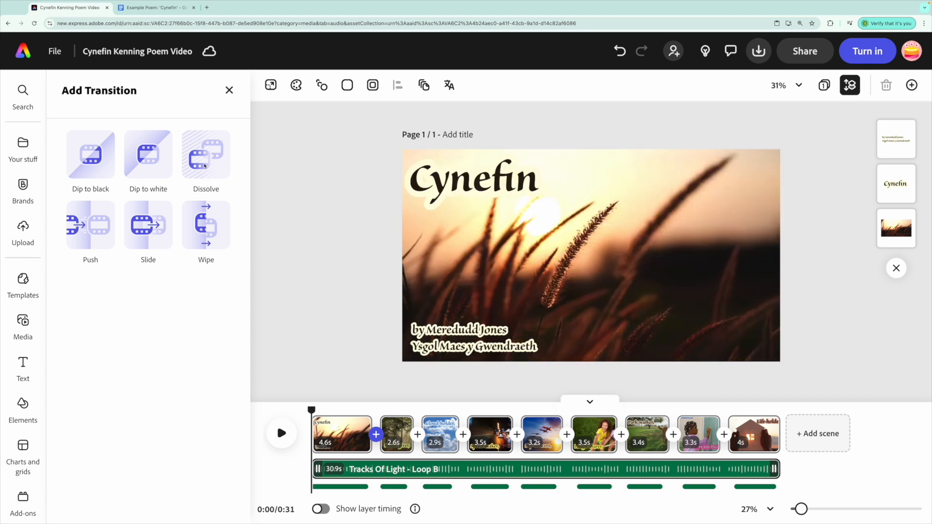
click(207, 158)
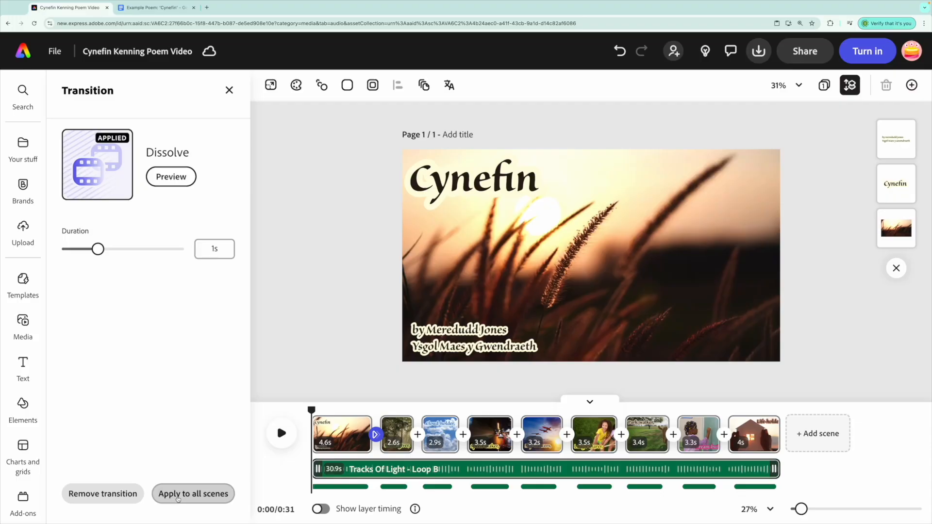
click(195, 494)
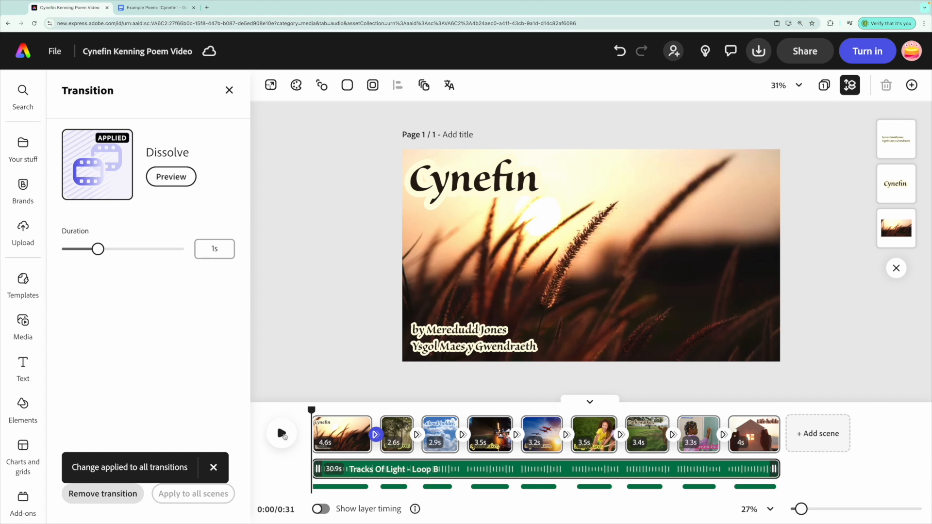
click(281, 435)
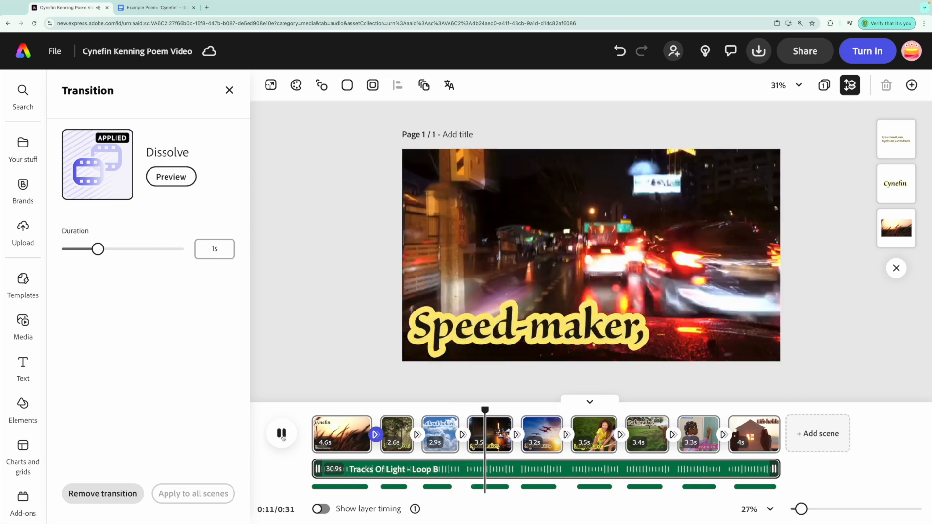
click(282, 434)
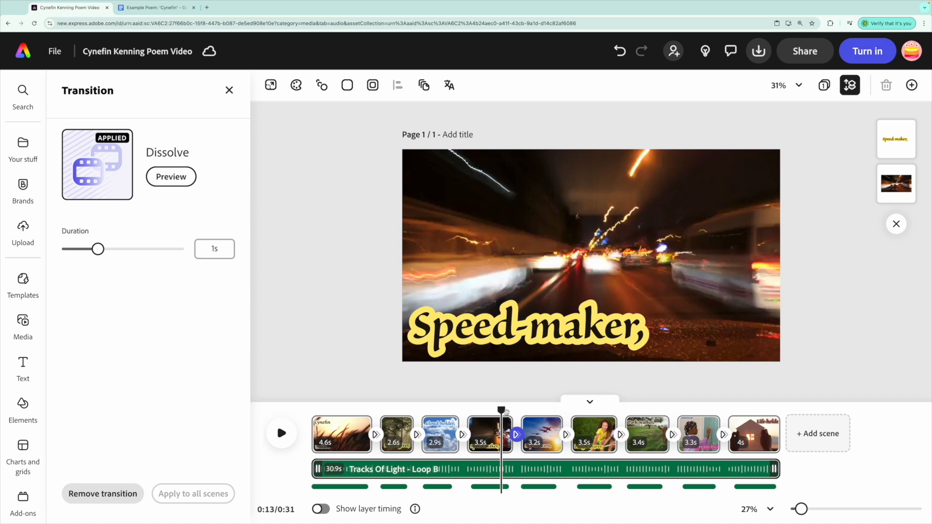
Step: Give the Cynefin title text a Drift entrance animation
drag(502, 410, 333, 408)
click(485, 180)
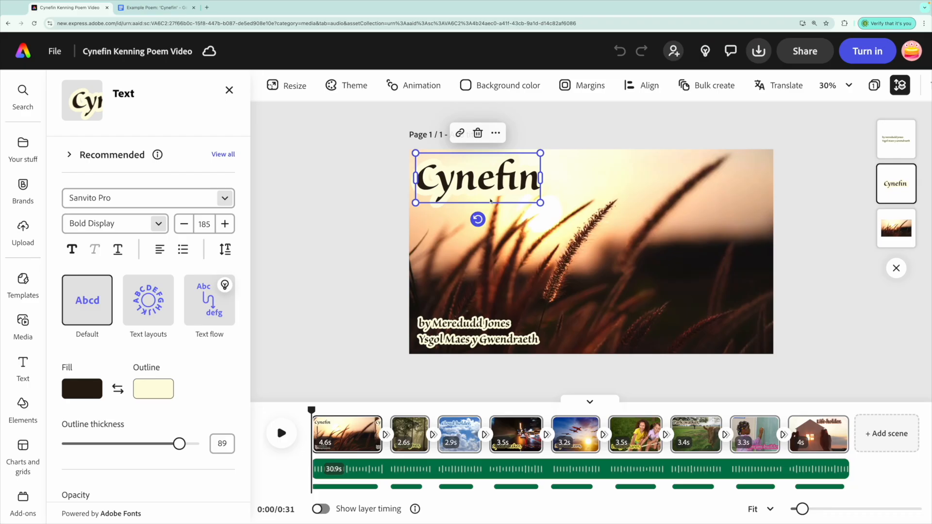
scroll(189, 368, down, 5)
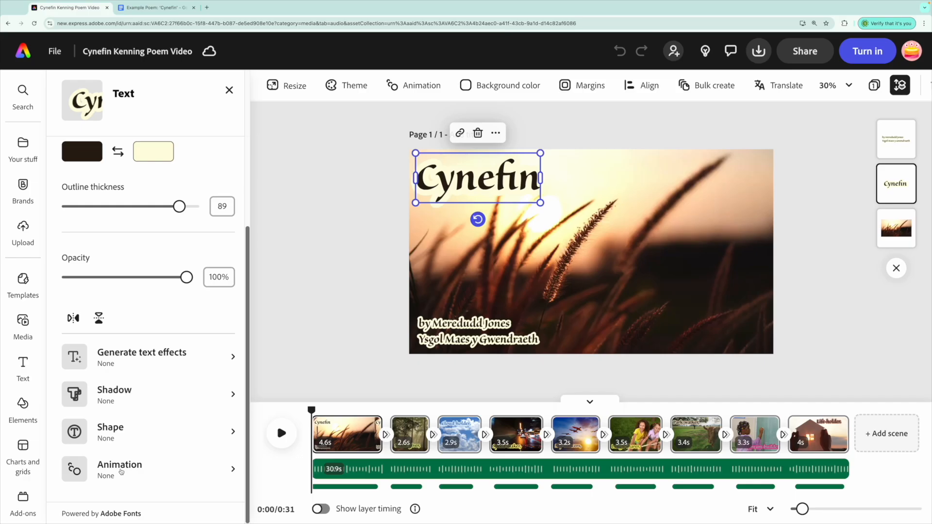
click(217, 434)
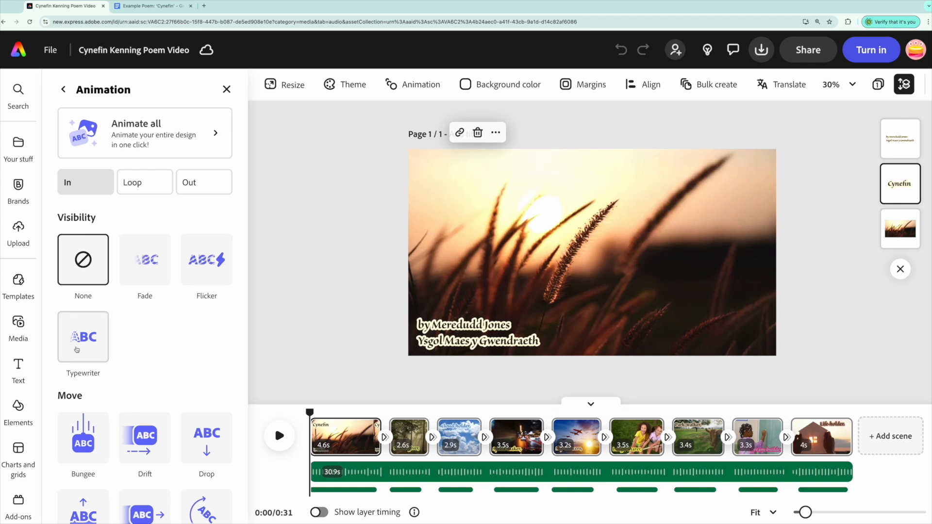
scroll(78, 349, down, 2)
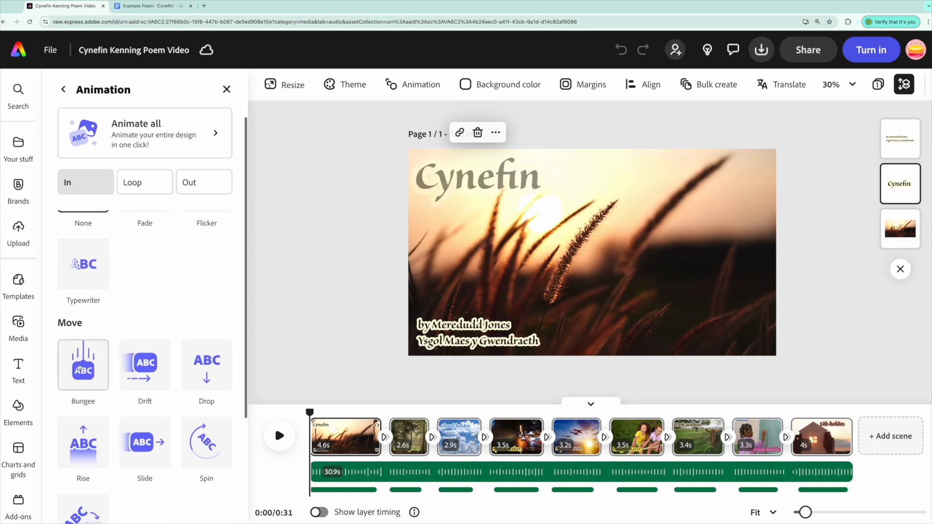
click(150, 370)
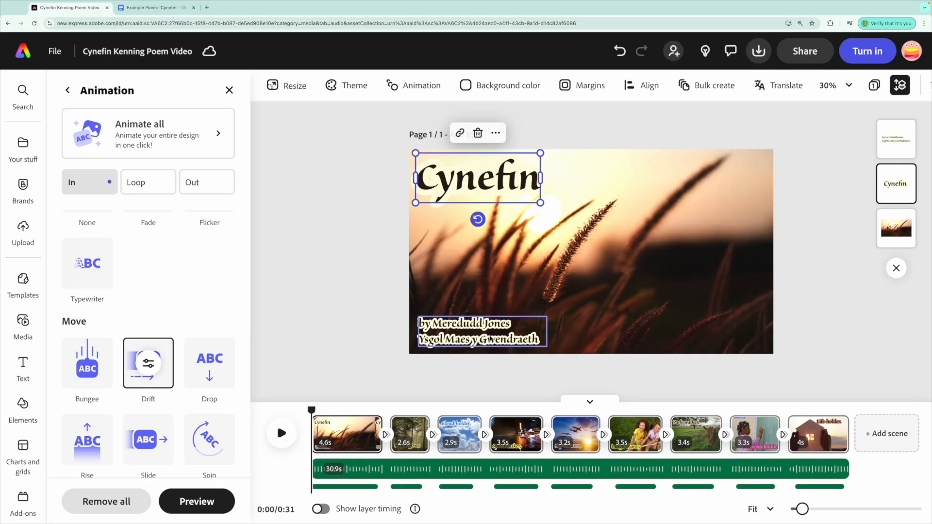
Step: Give the byline text under the title a Rise entrance animation and play the opening back
click(495, 340)
scroll(198, 374, down, 5)
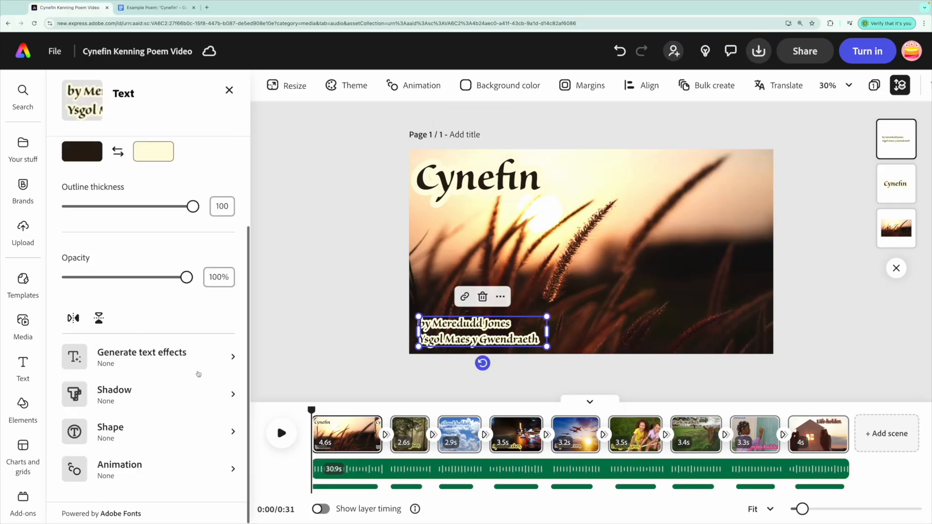
click(141, 466)
scroll(146, 373, down, 5)
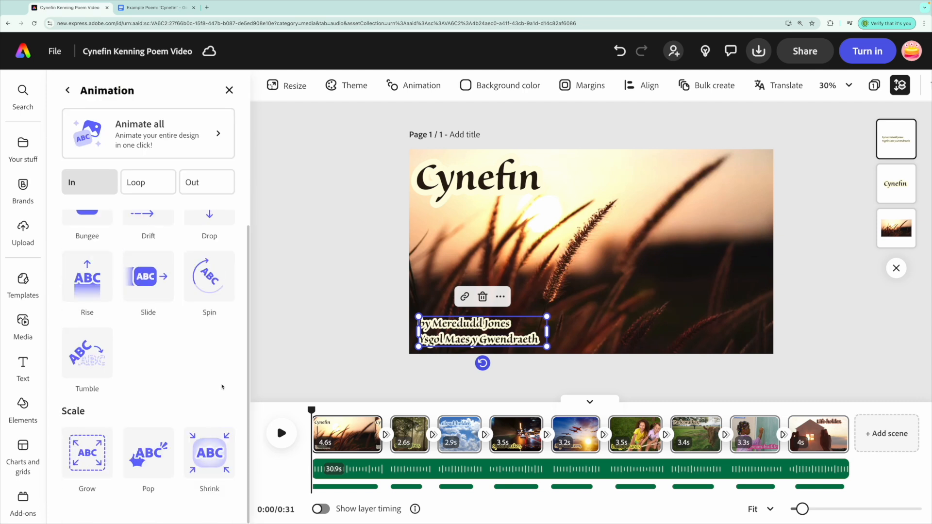
scroll(222, 387, up, 1)
click(86, 299)
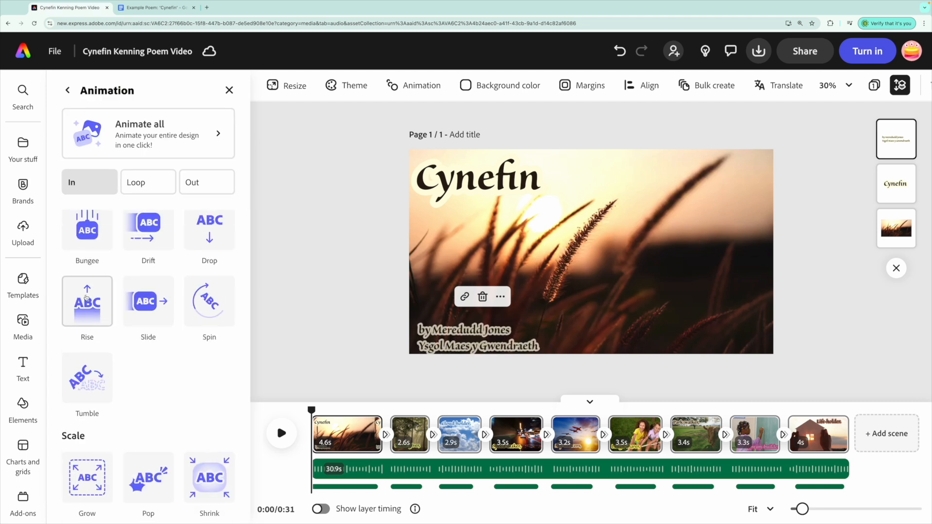
mouse_move(313, 409)
mouse_down()
mouse_move(335, 411)
mouse_move(310, 410)
mouse_up()
click(281, 432)
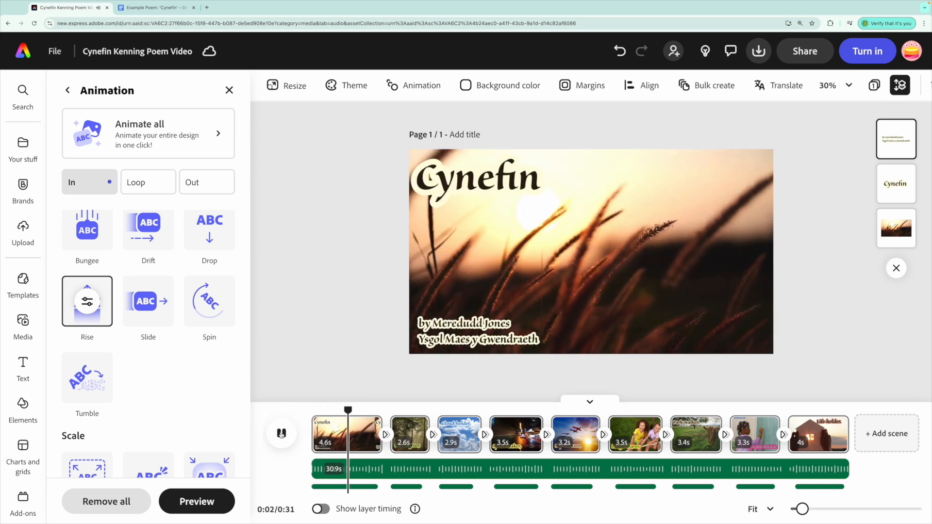
Step: Give the Shade-giver text in the second scene a Fade entrance animation with random direction and a 2.2s duration
click(280, 433)
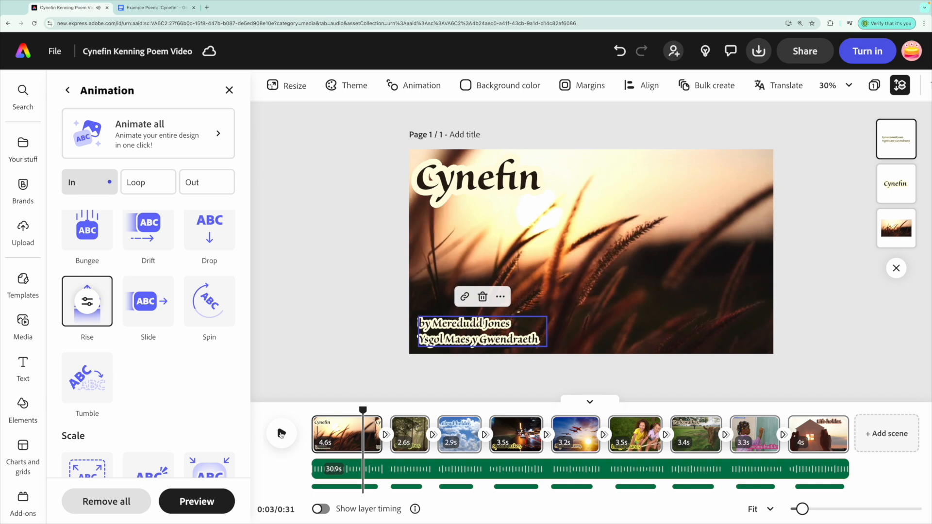
drag(365, 410, 403, 410)
click(314, 359)
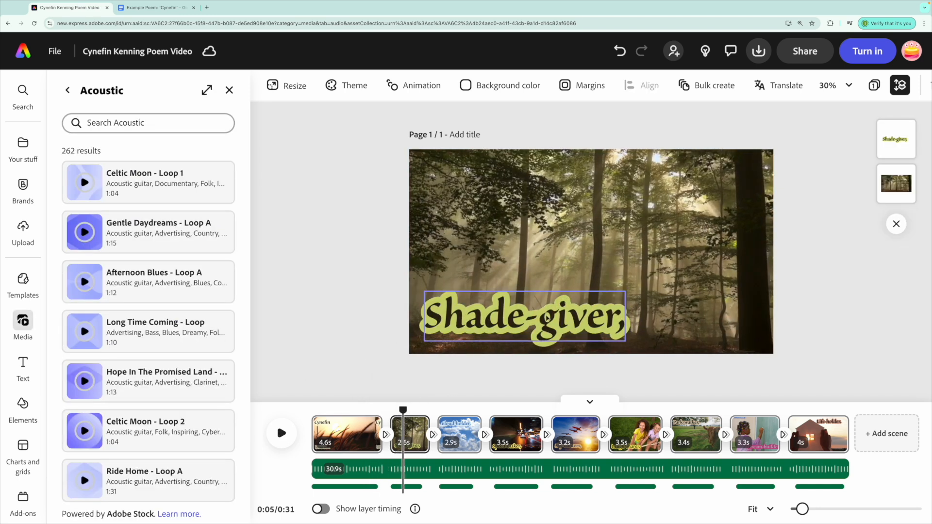
click(546, 316)
scroll(102, 360, down, 5)
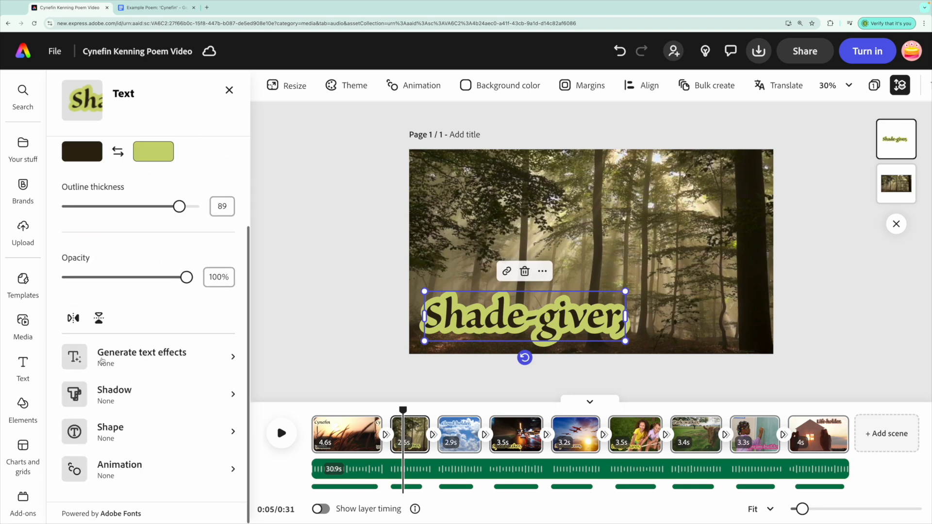
click(121, 472)
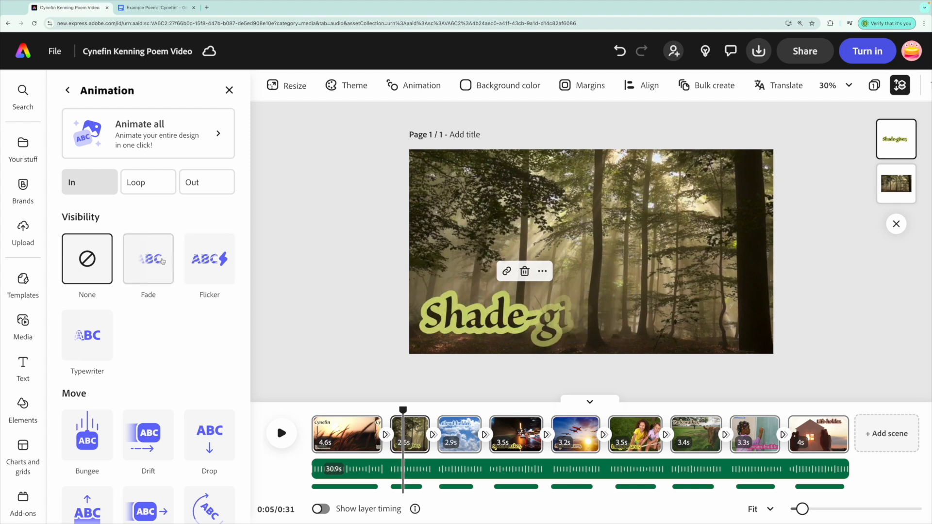
click(140, 266)
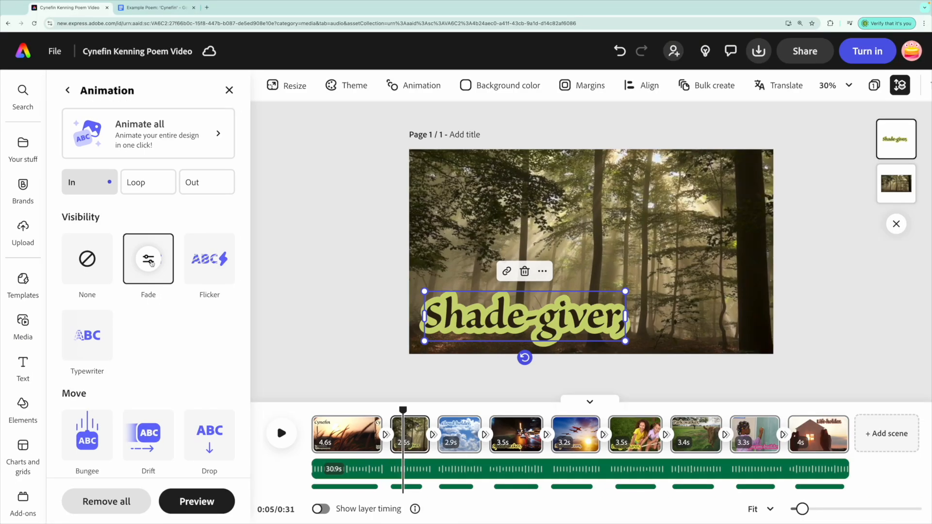
click(203, 256)
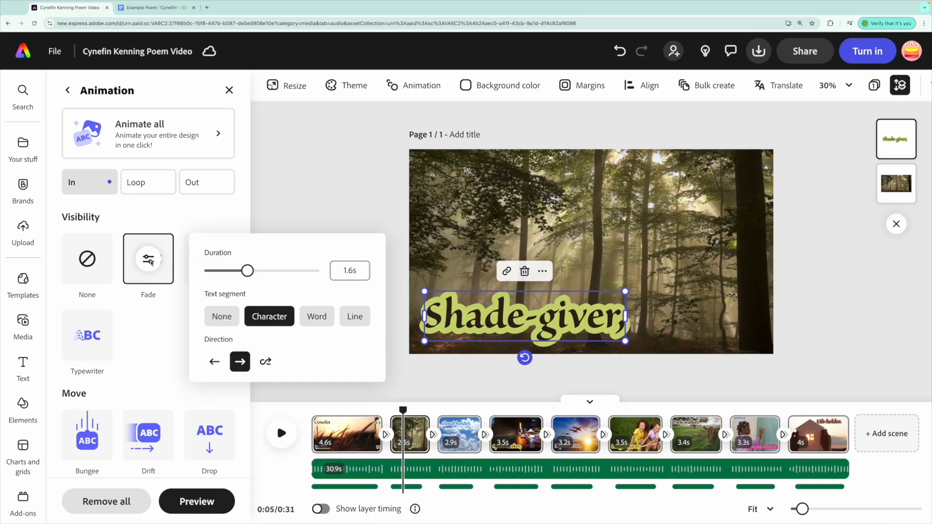
click(217, 365)
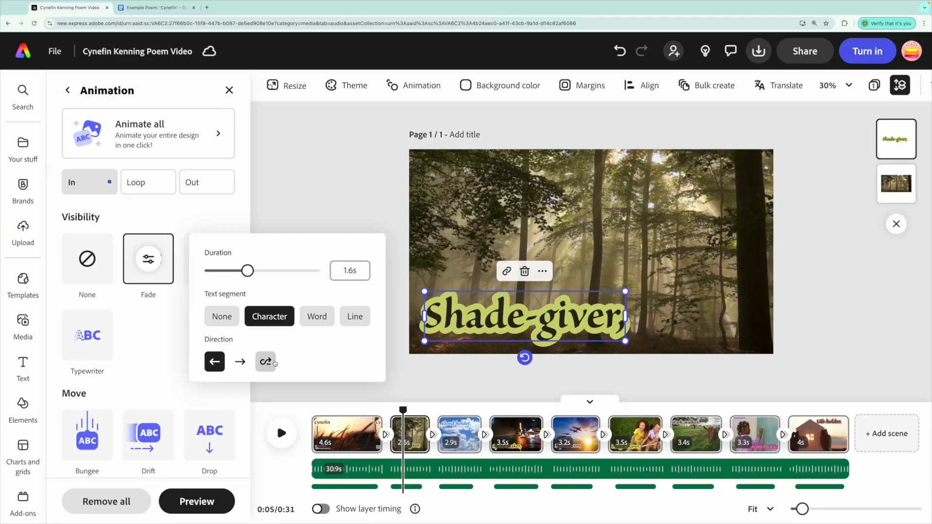
click(269, 364)
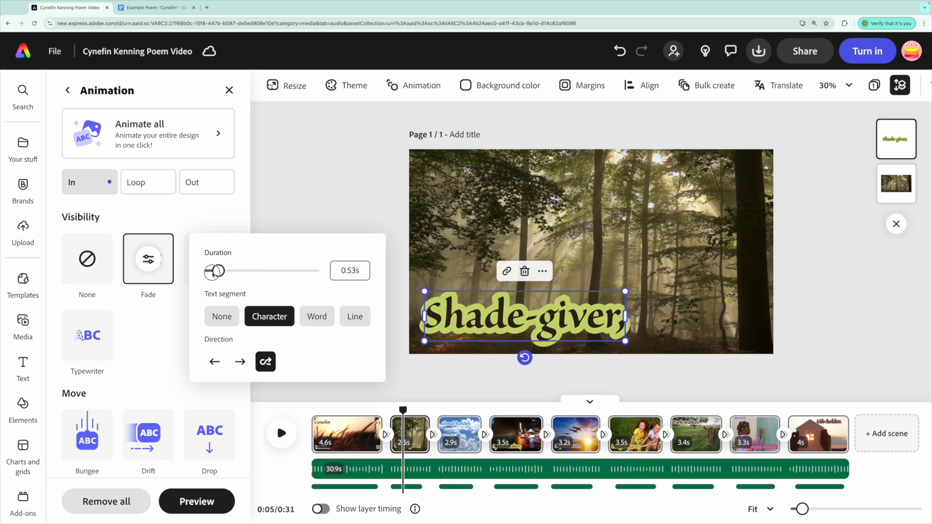
click(264, 273)
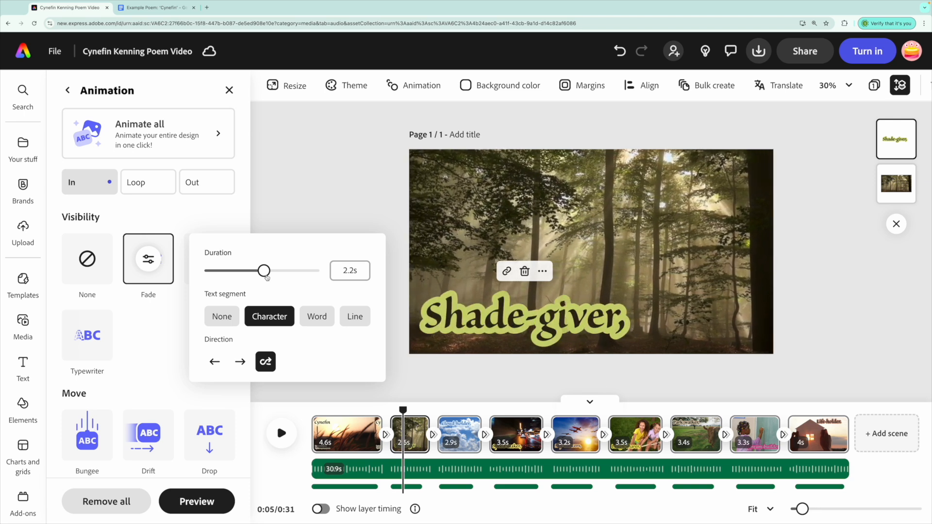
Step: Play the video back from the start to preview the text animations
click(328, 391)
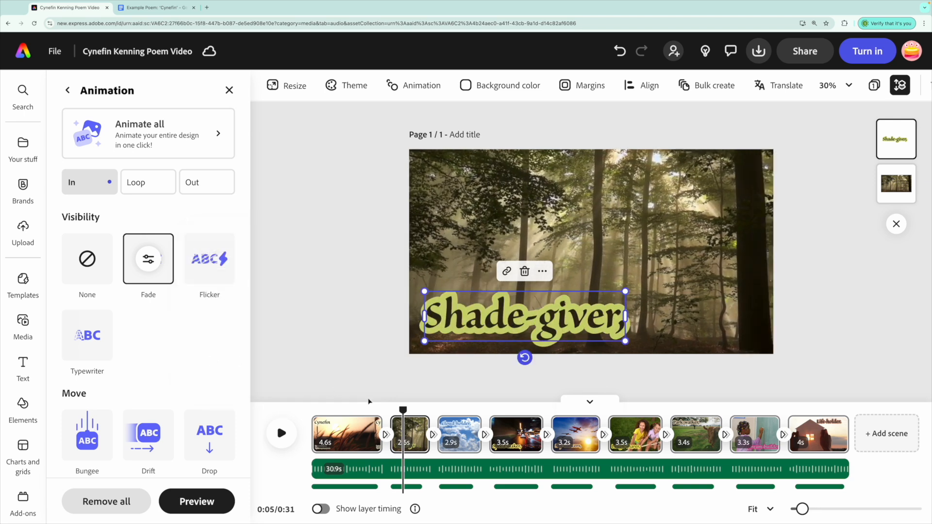
drag(365, 411, 313, 411)
click(283, 433)
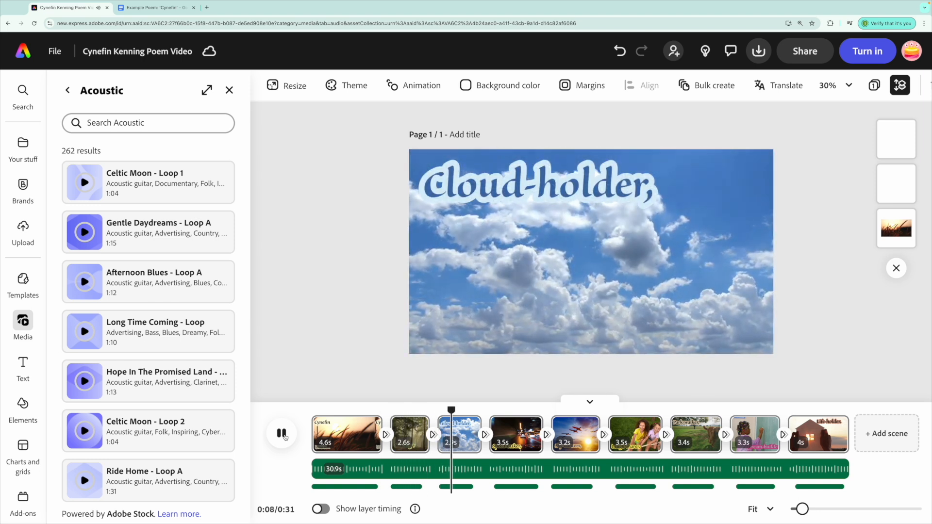
click(281, 433)
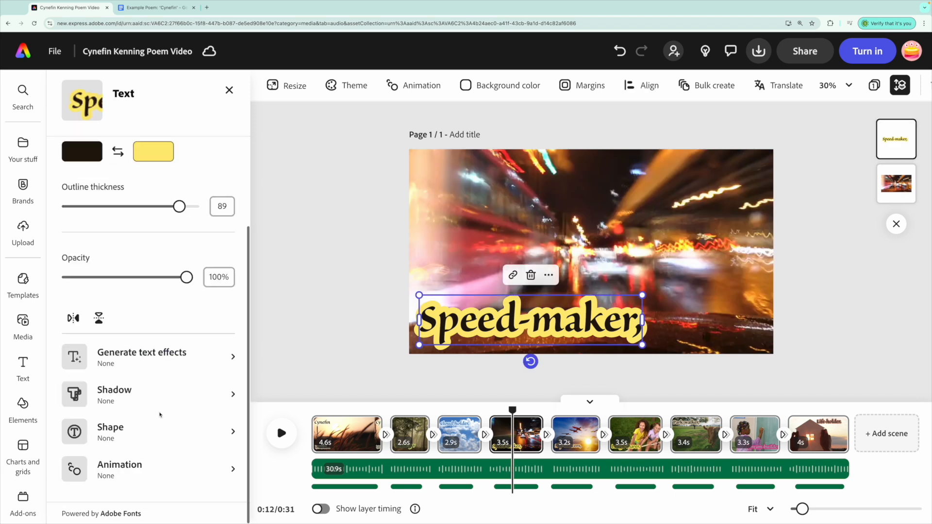
Step: Open the entrance animation options for the Speed-maker text and return the playhead to the start
click(120, 469)
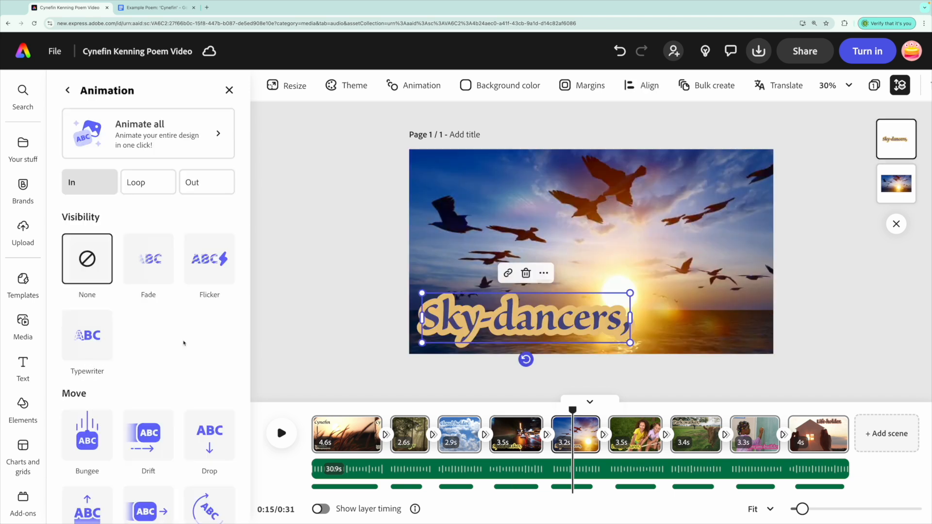
scroll(65, 408, down, 3)
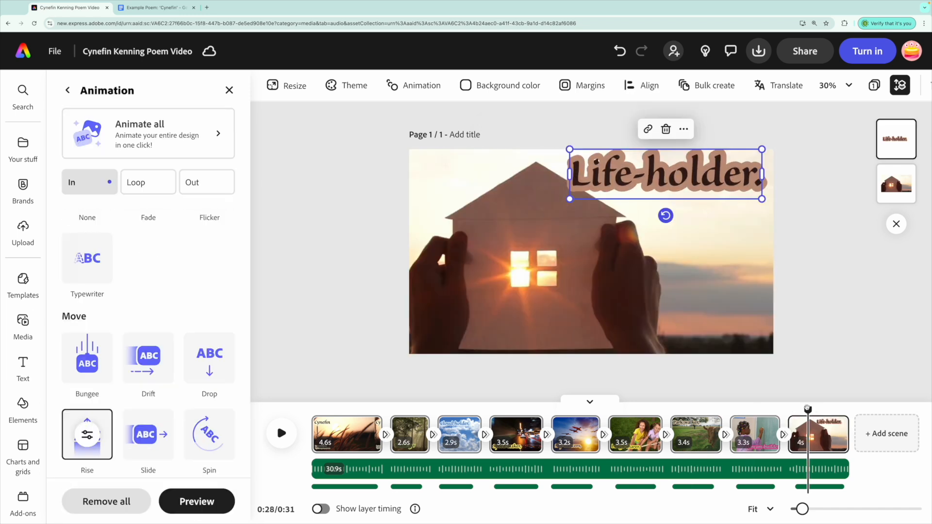
drag(807, 409, 311, 419)
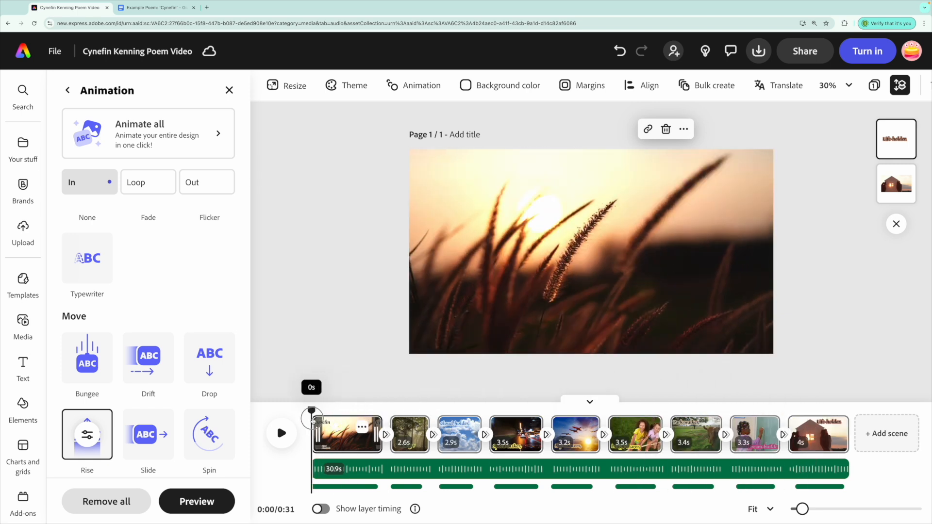